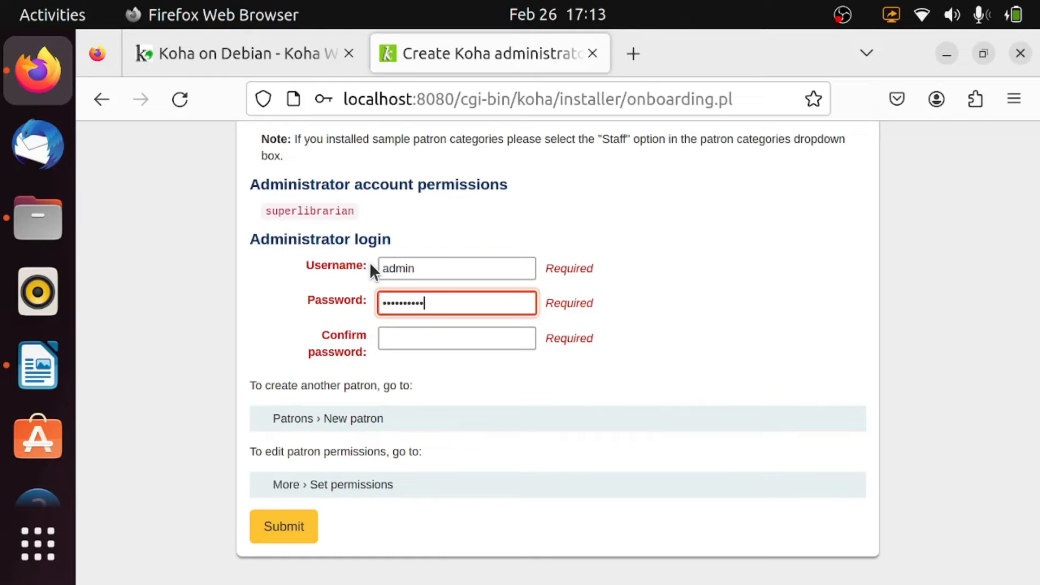
Enter the password in the confirmation field and submit the new Koha administrator account
{"action": "key", "text": "Tab"}
{"action": "type", "text": "••••••••••"}
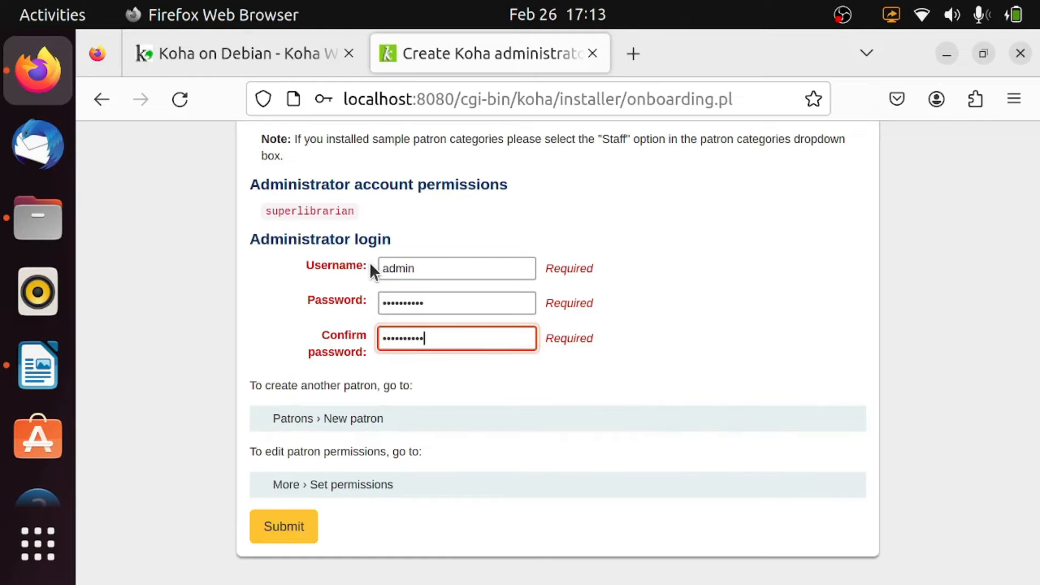
{"action": "left_click", "coordinate": [281, 528]}
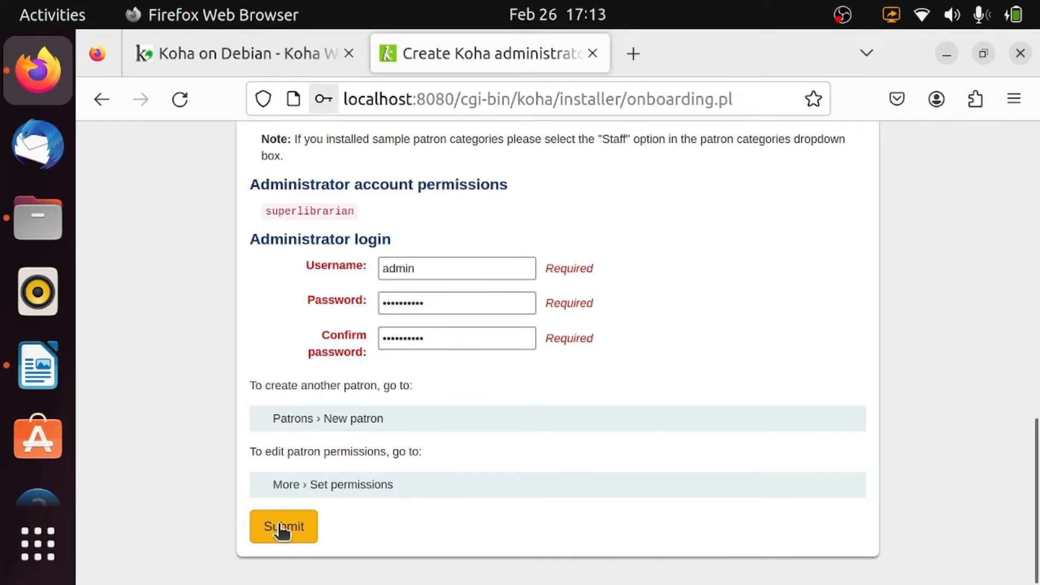
{"action": "left_click", "coordinate": [757, 378]}
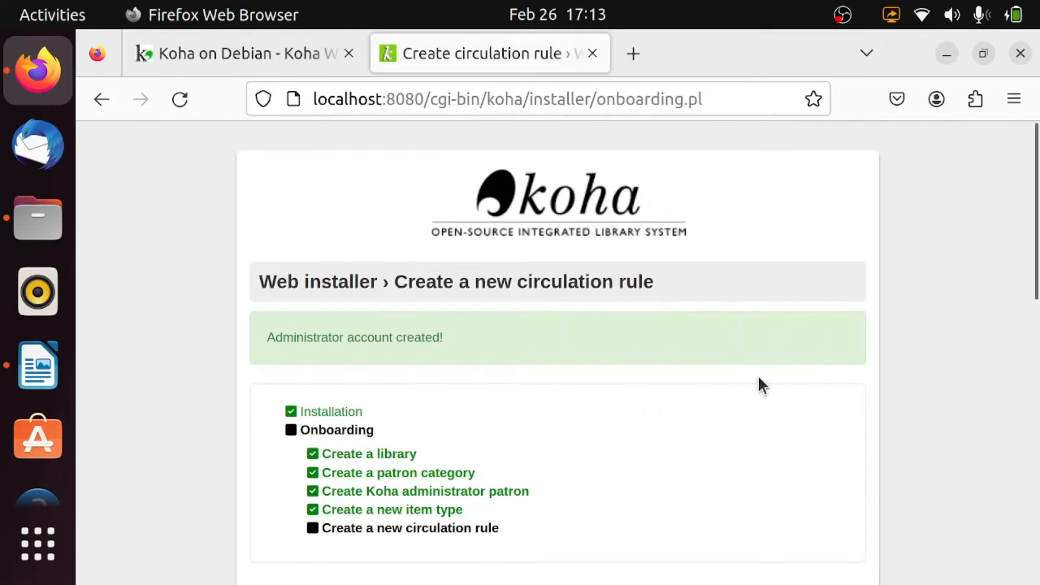
Set the circulation rule's library branch to Library Media Center
{"action": "scroll", "coordinate": [537, 426], "scroll_direction": "down", "scroll_amount": 6}
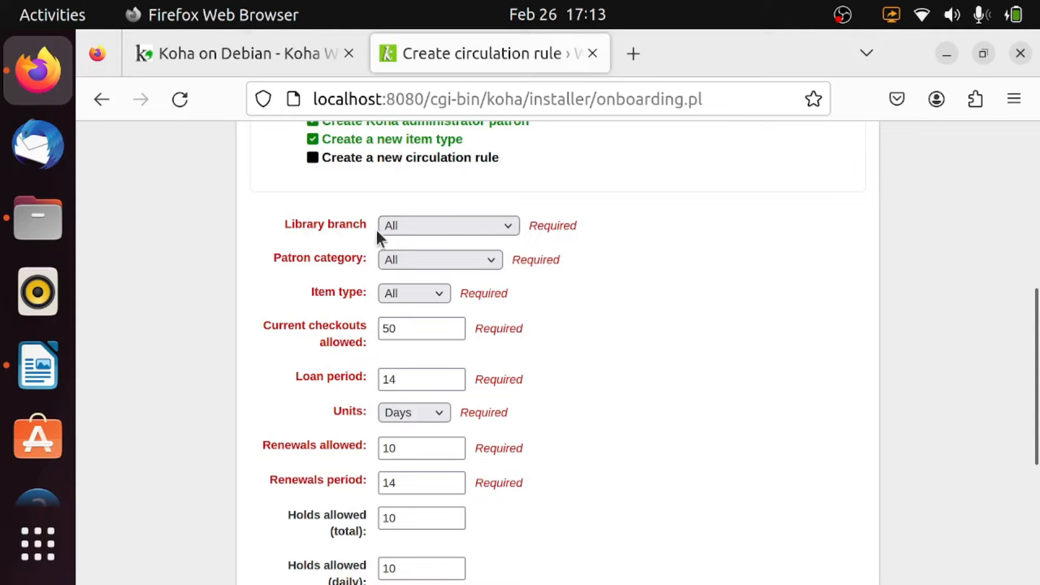
{"action": "left_click", "coordinate": [406, 224]}
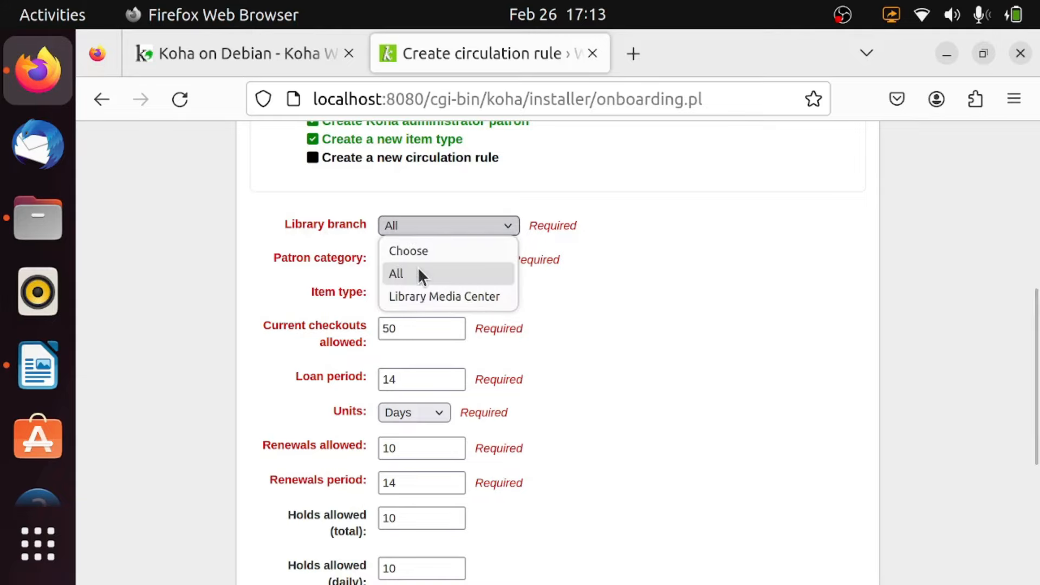
{"action": "left_click", "coordinate": [420, 270]}
{"action": "left_click", "coordinate": [417, 224]}
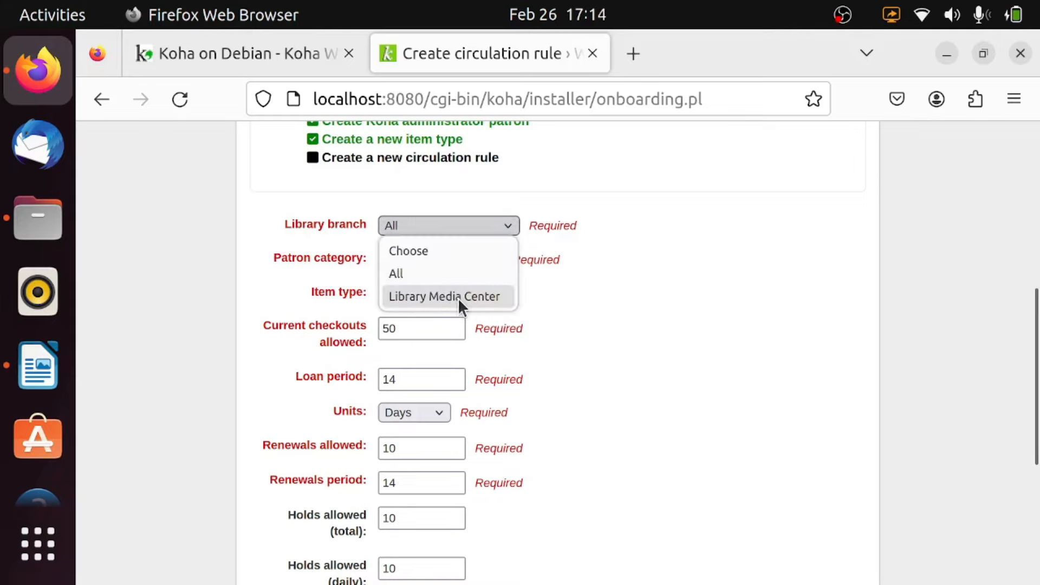
{"action": "left_click", "coordinate": [457, 299]}
{"action": "left_click", "coordinate": [430, 229]}
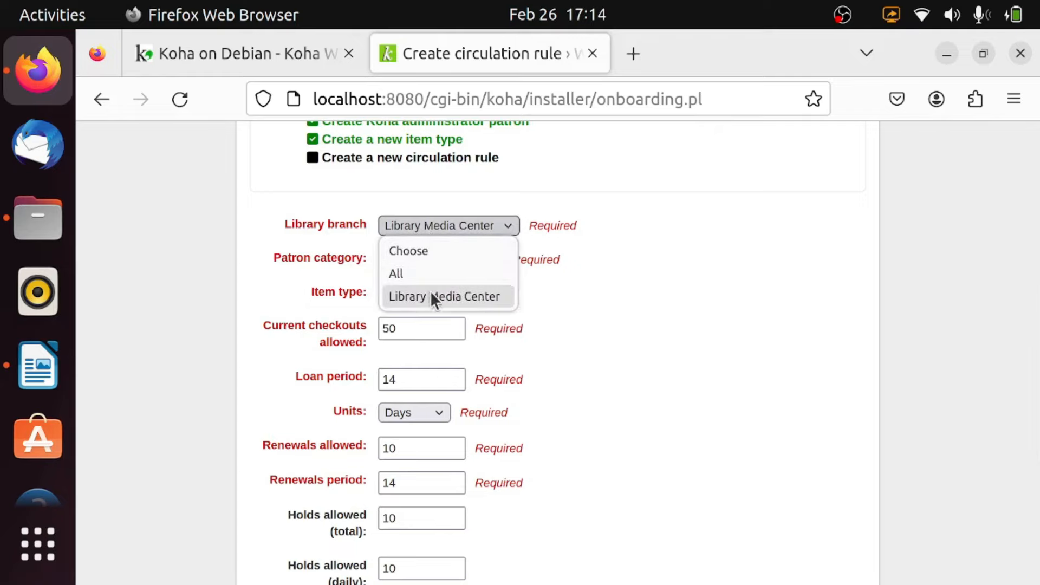
{"action": "left_click", "coordinate": [403, 297]}
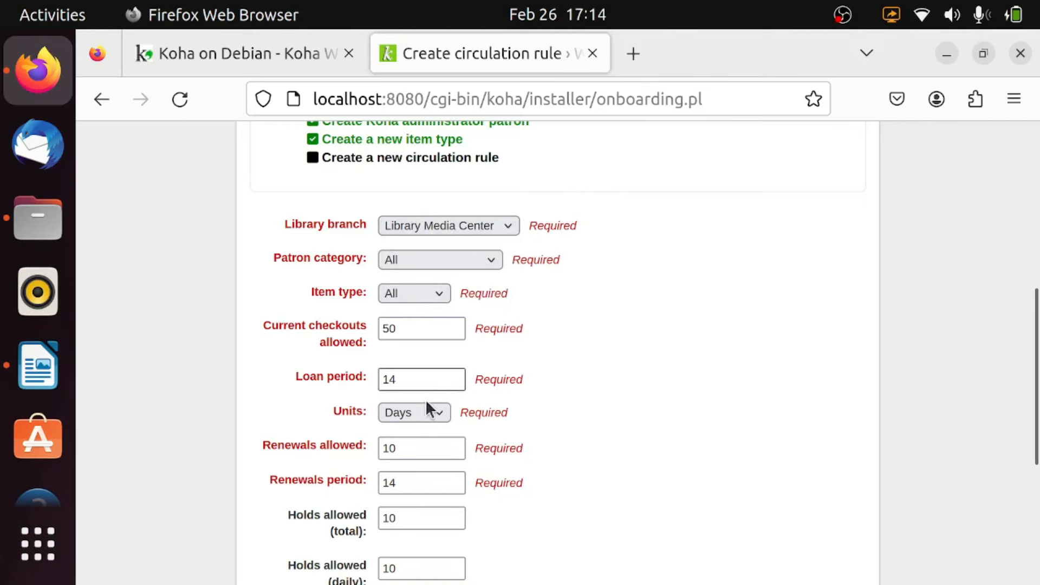
Return the circulation rule's library branch to All
{"action": "scroll", "coordinate": [331, 366], "scroll_direction": "down", "scroll_amount": 3}
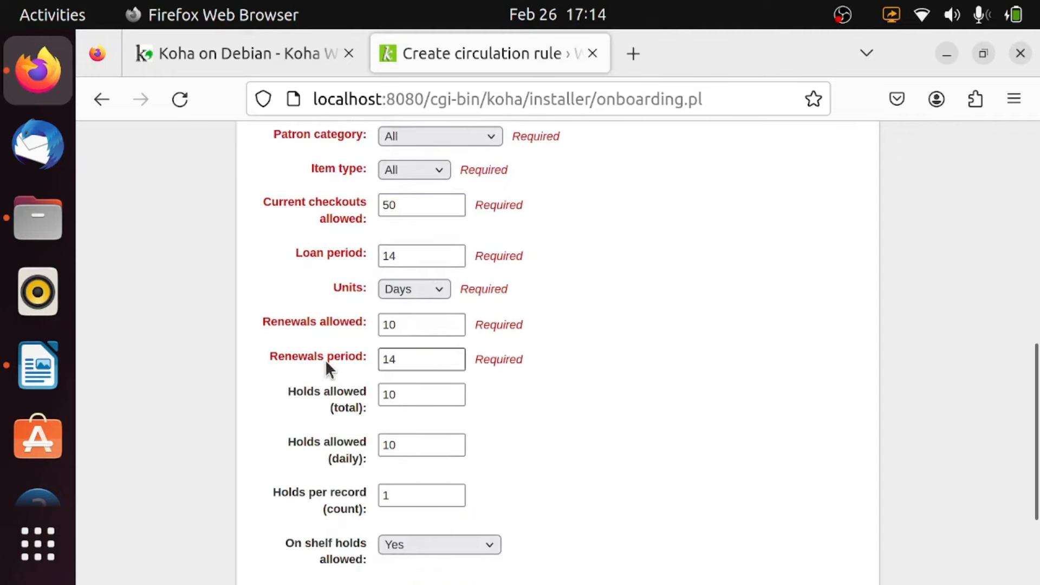
{"action": "scroll", "coordinate": [324, 360], "scroll_direction": "up", "scroll_amount": 3}
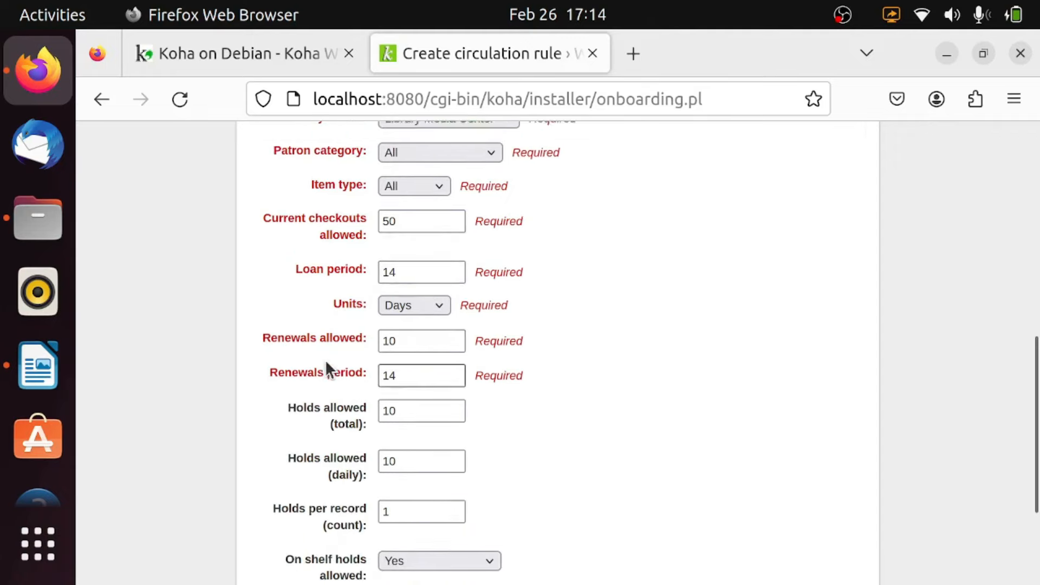
{"action": "left_click", "coordinate": [435, 226]}
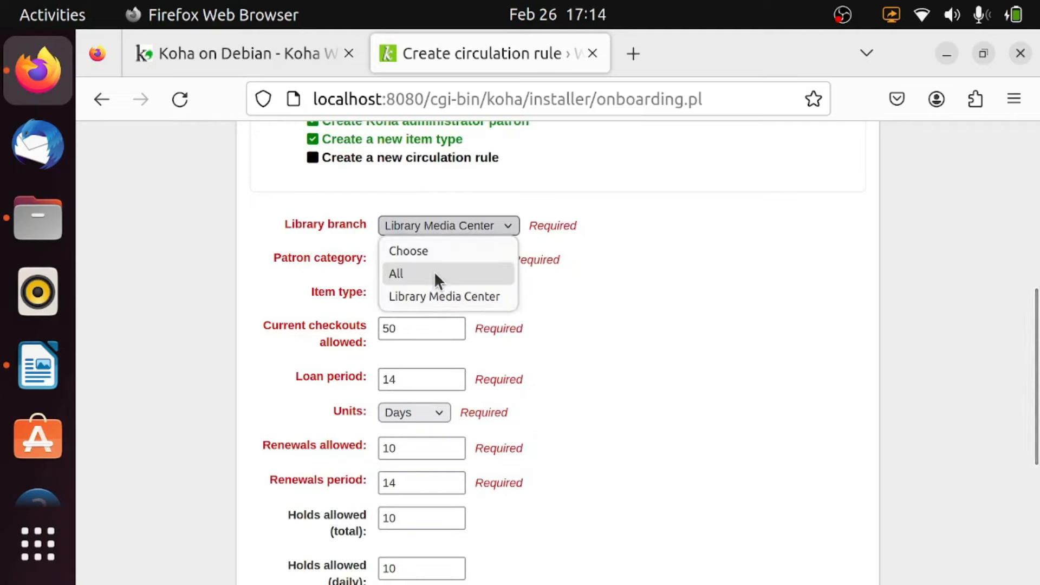
{"action": "left_click", "coordinate": [434, 273]}
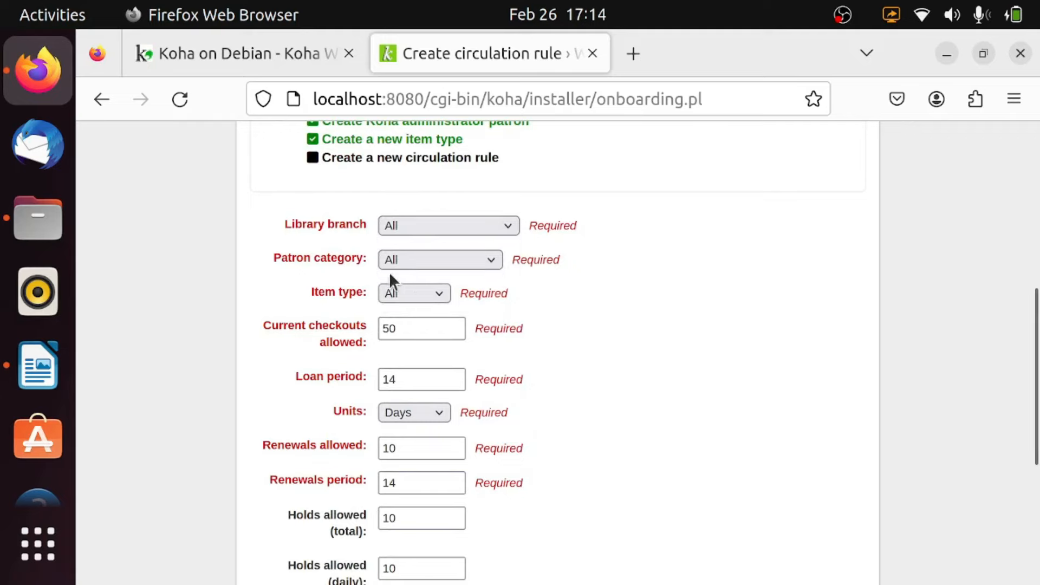
Set the circulation rule's patron category to Student and its item type to BK
{"action": "left_click", "coordinate": [428, 262]}
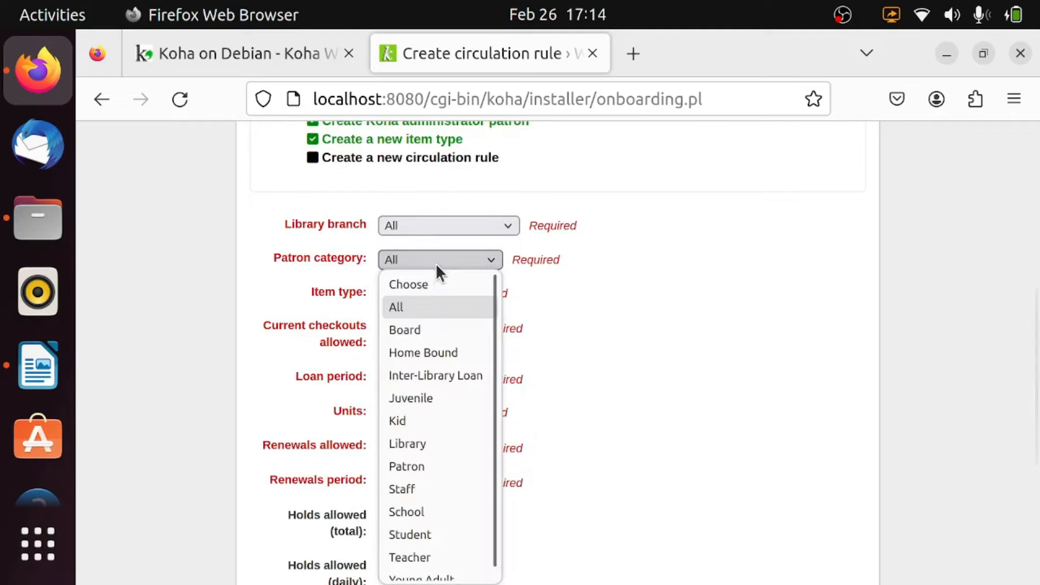
{"action": "left_click", "coordinate": [435, 264]}
{"action": "left_click", "coordinate": [462, 262]}
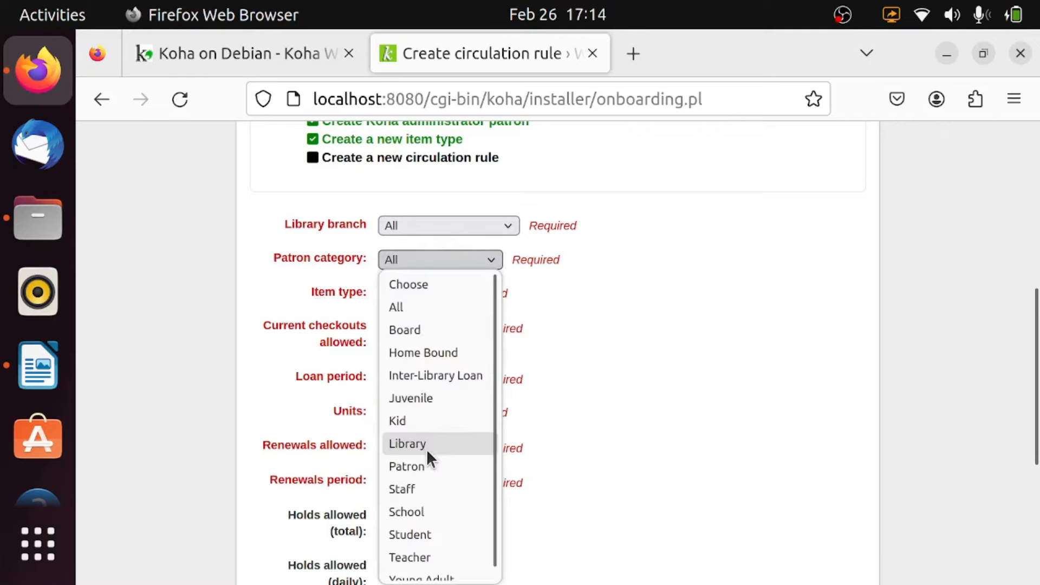
{"action": "scroll", "coordinate": [427, 448], "scroll_direction": "down", "scroll_amount": 1}
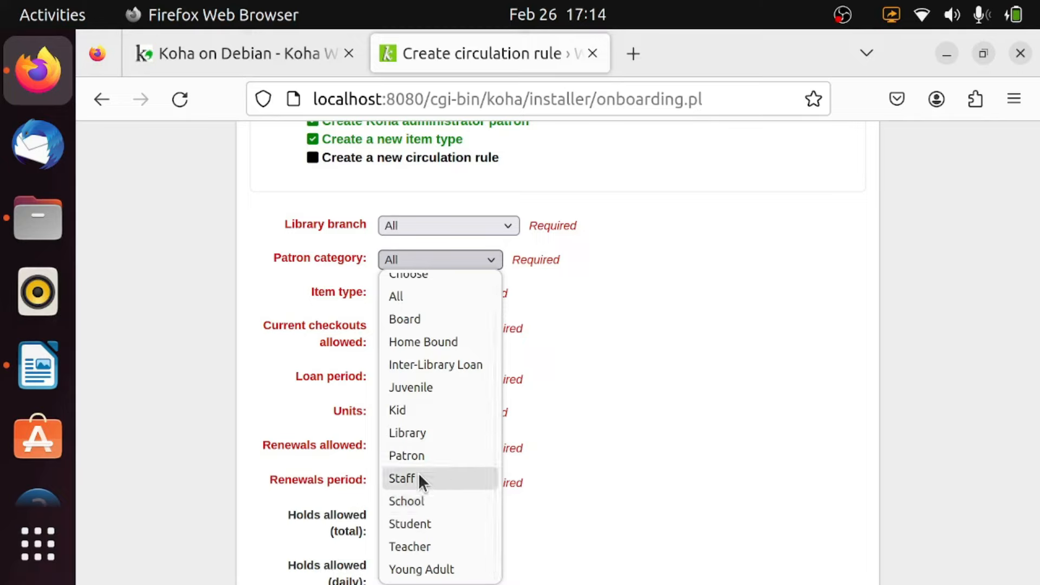
{"action": "left_click", "coordinate": [431, 532]}
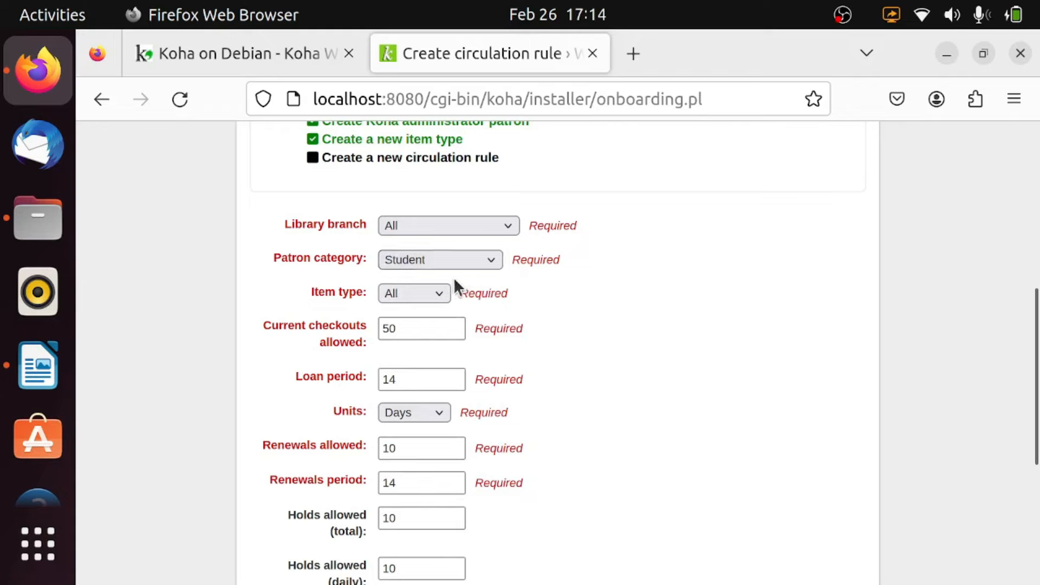
{"action": "left_click", "coordinate": [433, 293]}
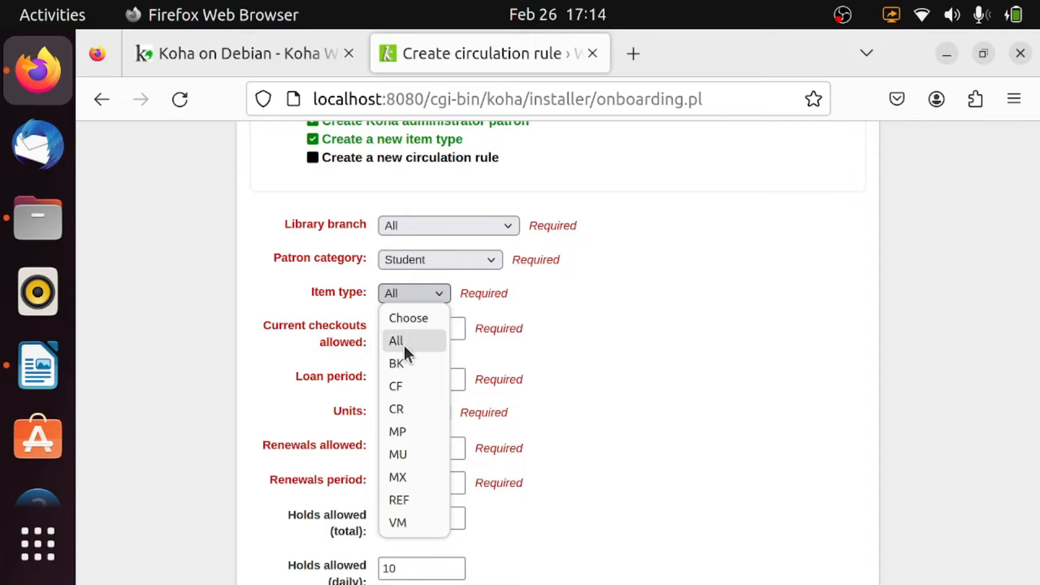
{"action": "left_click", "coordinate": [408, 358]}
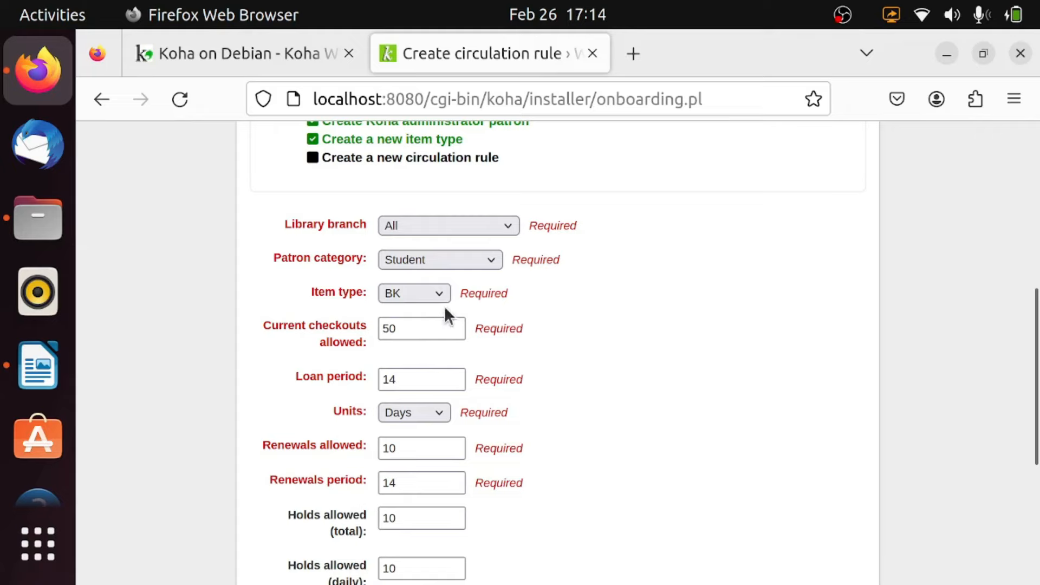
Set both the patron category and the item type of the circulation rule back to All
{"action": "left_click", "coordinate": [431, 261]}
{"action": "left_click", "coordinate": [419, 282]}
{"action": "left_click", "coordinate": [417, 264]}
{"action": "left_click", "coordinate": [415, 306]}
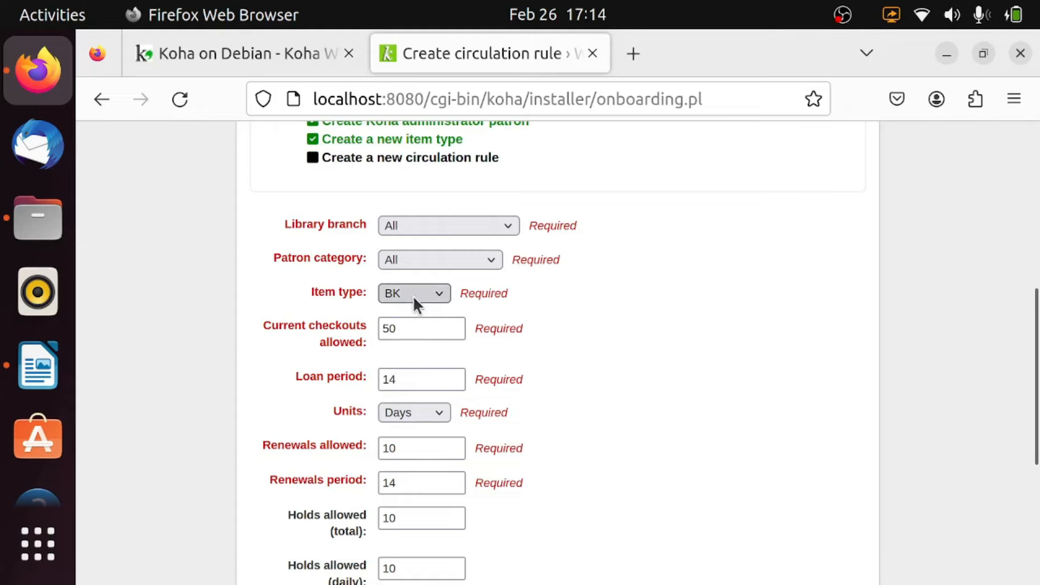
{"action": "left_click", "coordinate": [413, 295]}
{"action": "left_click", "coordinate": [410, 339]}
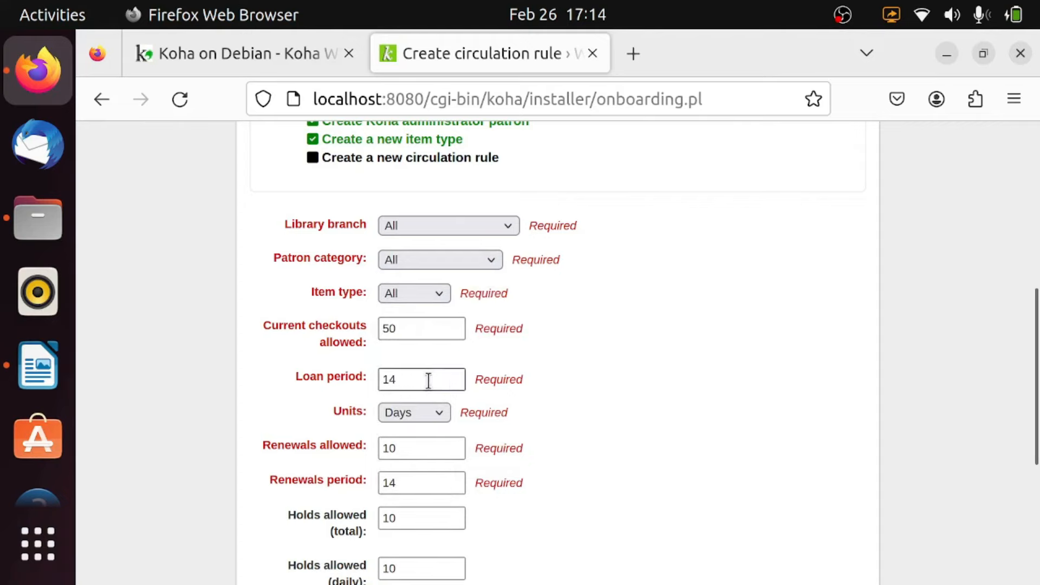
Review the circulation rule's allowed checkouts, loan period, units, renewals, and total and daily holds settings
{"action": "scroll", "coordinate": [427, 378], "scroll_direction": "down", "scroll_amount": 5}
{"action": "scroll", "coordinate": [413, 295], "scroll_direction": "up", "scroll_amount": 5}
{"action": "left_click_drag", "start_coordinate": [406, 332], "coordinate": [360, 319]}
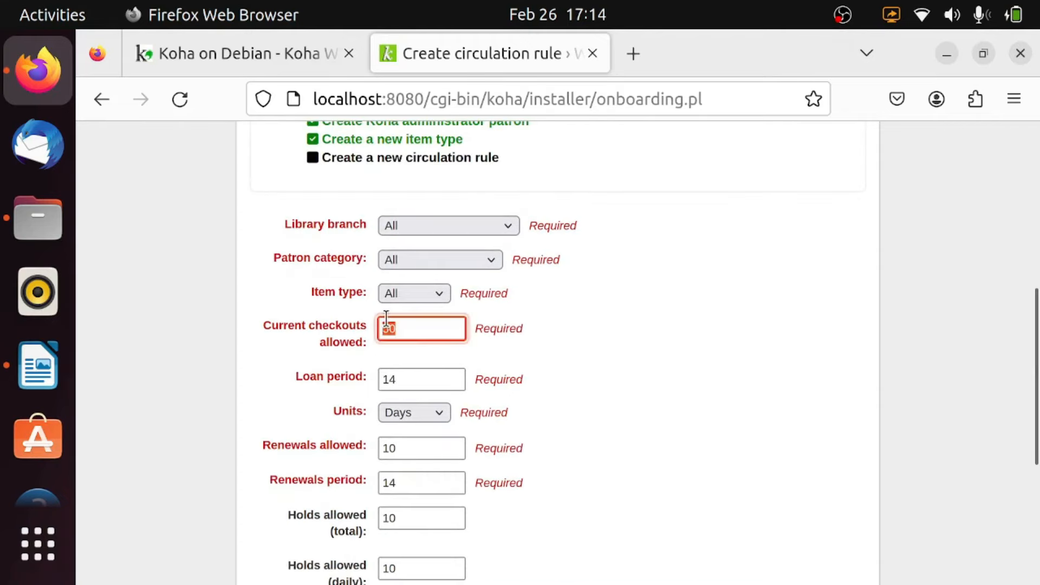
{"action": "left_click", "coordinate": [516, 349]}
{"action": "scroll", "coordinate": [398, 392], "scroll_direction": "down", "scroll_amount": 3}
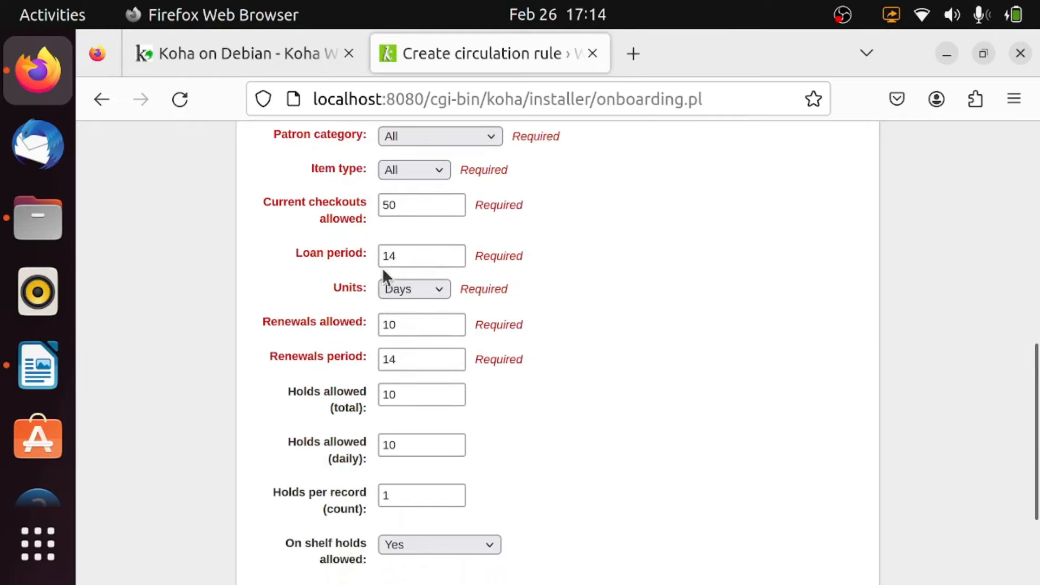
{"action": "left_click", "coordinate": [405, 292]}
{"action": "left_click", "coordinate": [405, 298]}
{"action": "left_click", "coordinate": [410, 324]}
{"action": "scroll", "coordinate": [411, 323], "scroll_direction": "down", "scroll_amount": 2}
{"action": "left_click", "coordinate": [420, 235]}
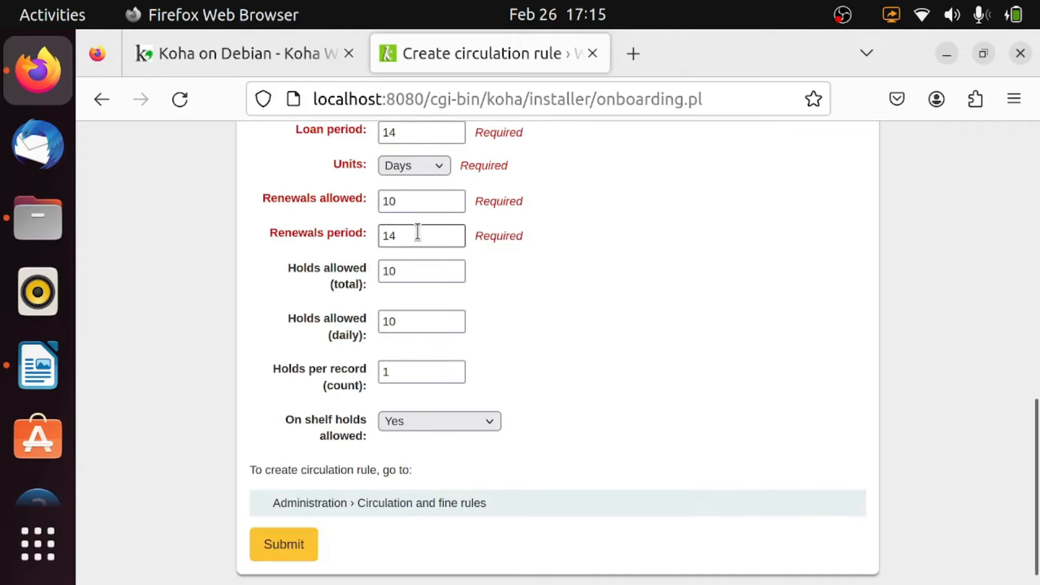
{"action": "key", "text": "ctrl+a"}
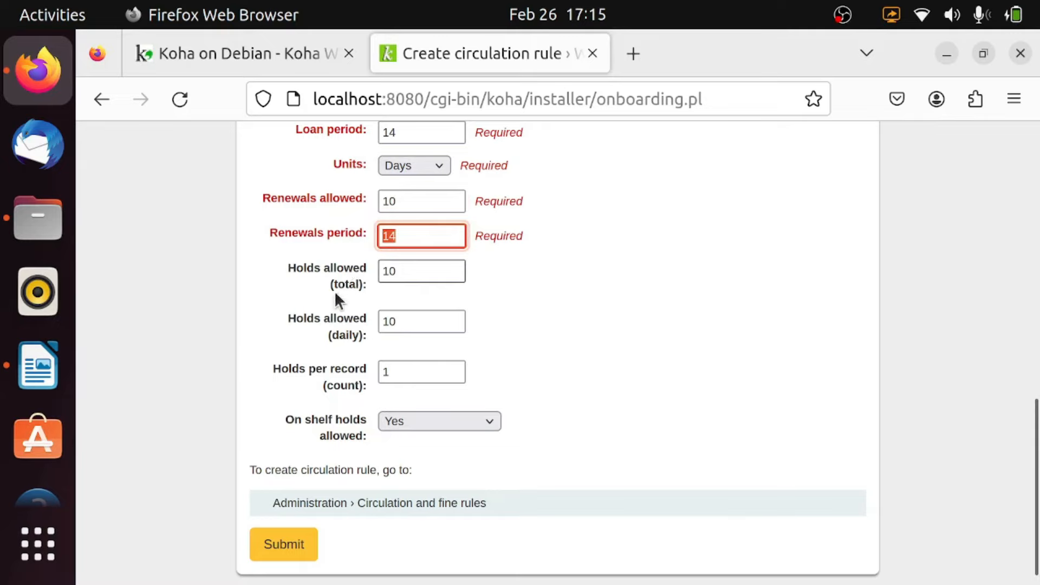
{"action": "left_click", "coordinate": [411, 270]}
{"action": "key", "text": "ctrl+a"}
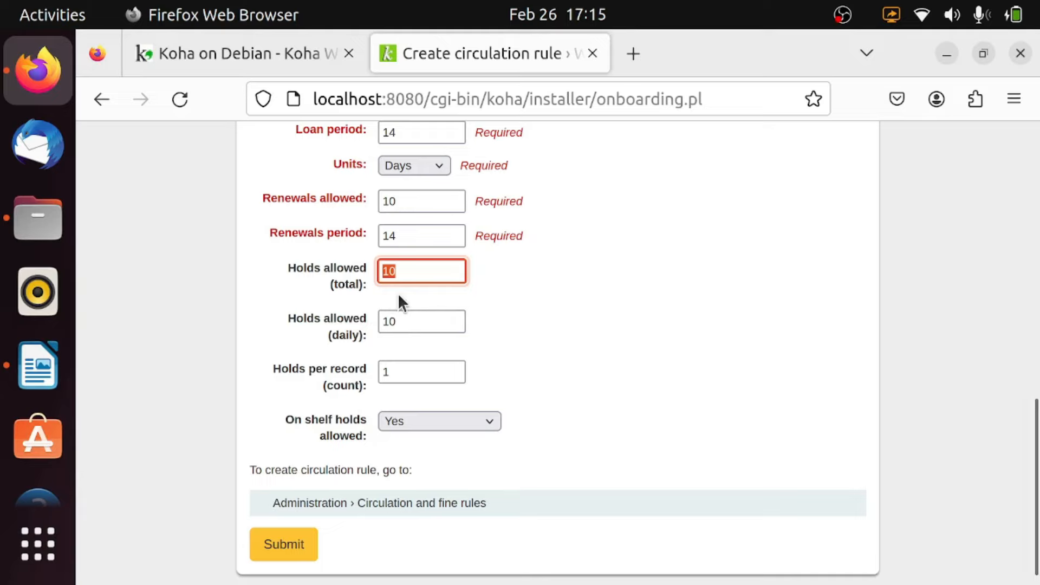
{"action": "double_click", "coordinate": [409, 322]}
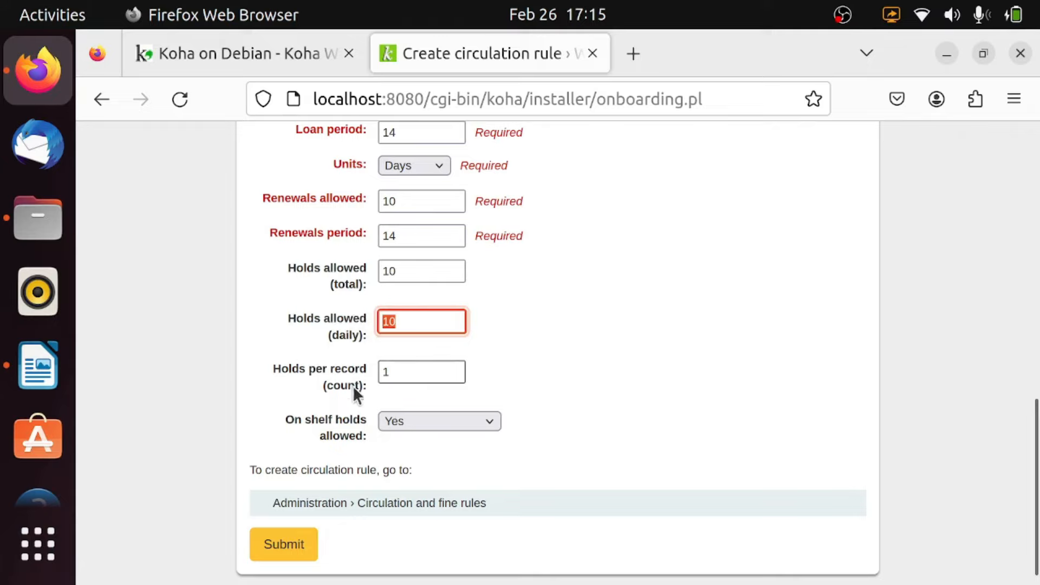
Set the holds per record count to 2 and check the options for on shelf holds allowed
{"action": "double_click", "coordinate": [402, 368]}
{"action": "type", "text": "2"}
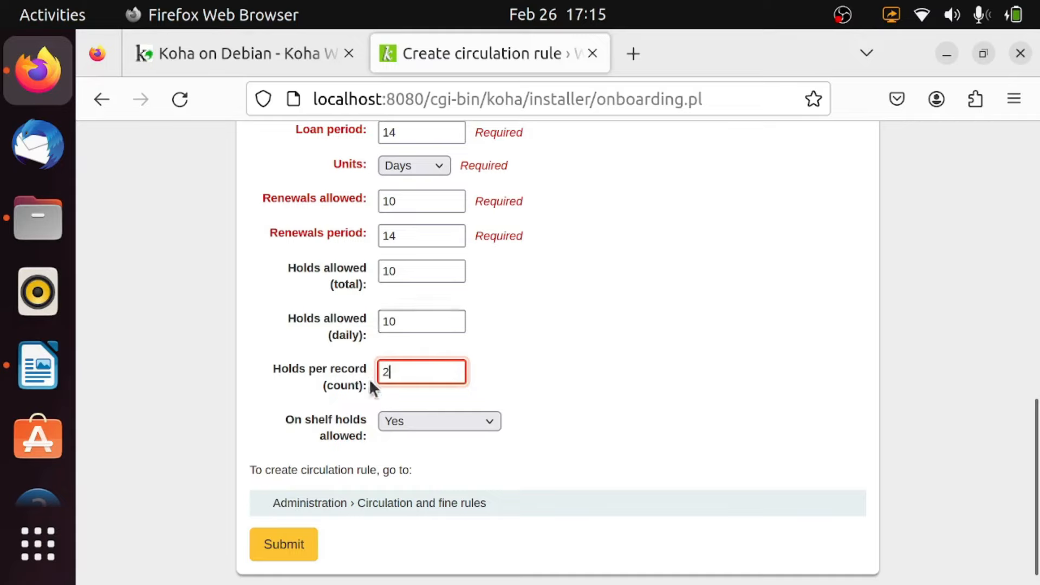
{"action": "left_click", "coordinate": [411, 420]}
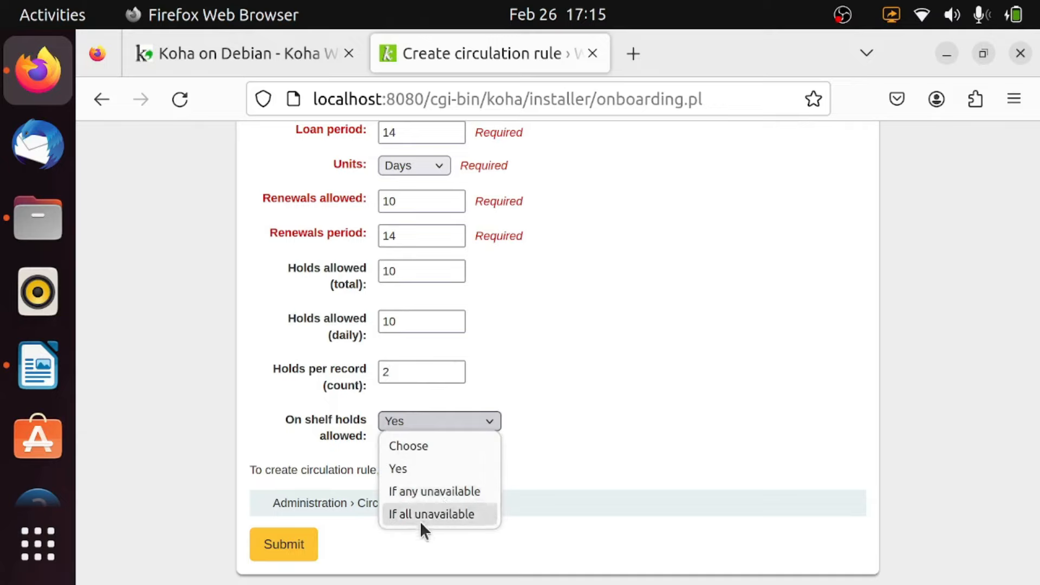
{"action": "left_click", "coordinate": [553, 433]}
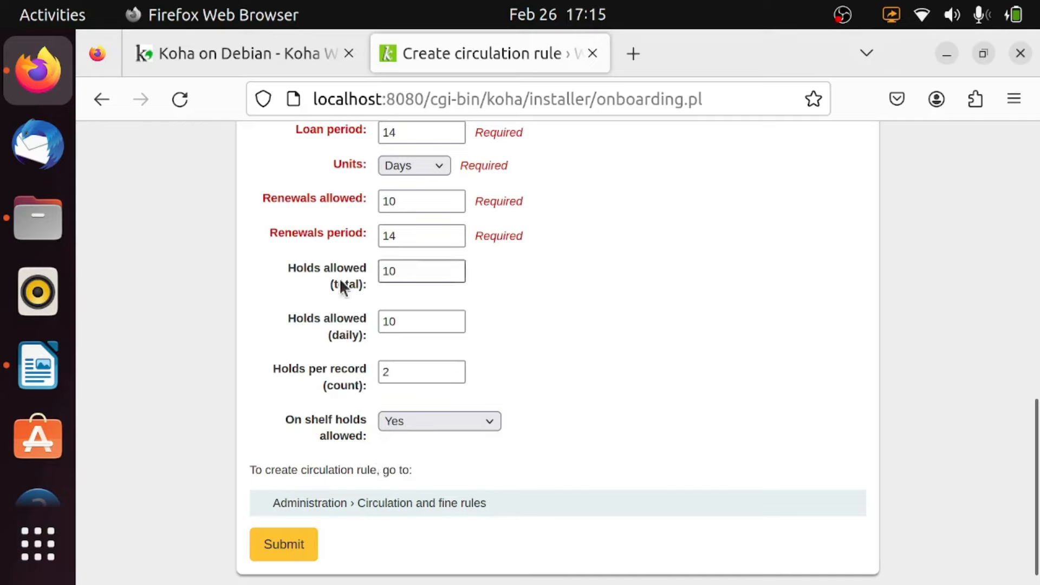
Submit the circulation rule and start using Koha from the installer's completion page
{"action": "scroll", "coordinate": [353, 297], "scroll_direction": "up", "scroll_amount": 7}
{"action": "scroll", "coordinate": [352, 294], "scroll_direction": "down", "scroll_amount": 7}
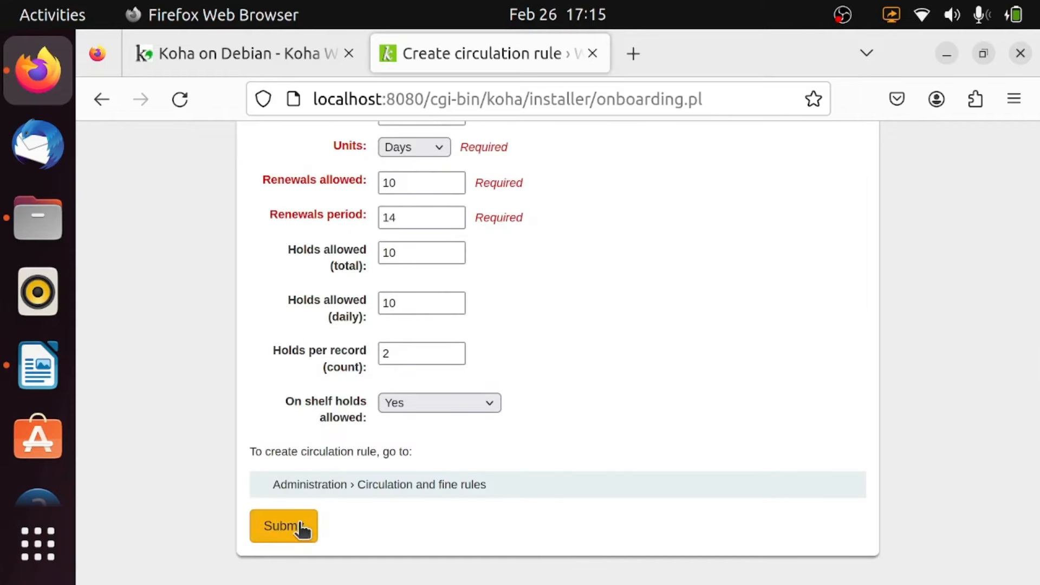
{"action": "left_click", "coordinate": [301, 528]}
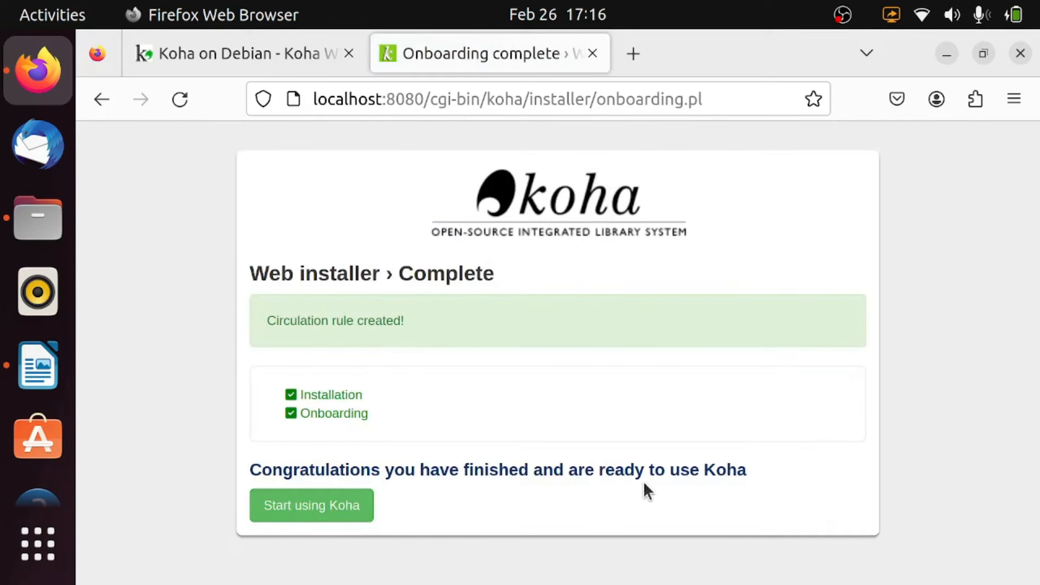
{"action": "left_click", "coordinate": [309, 510]}
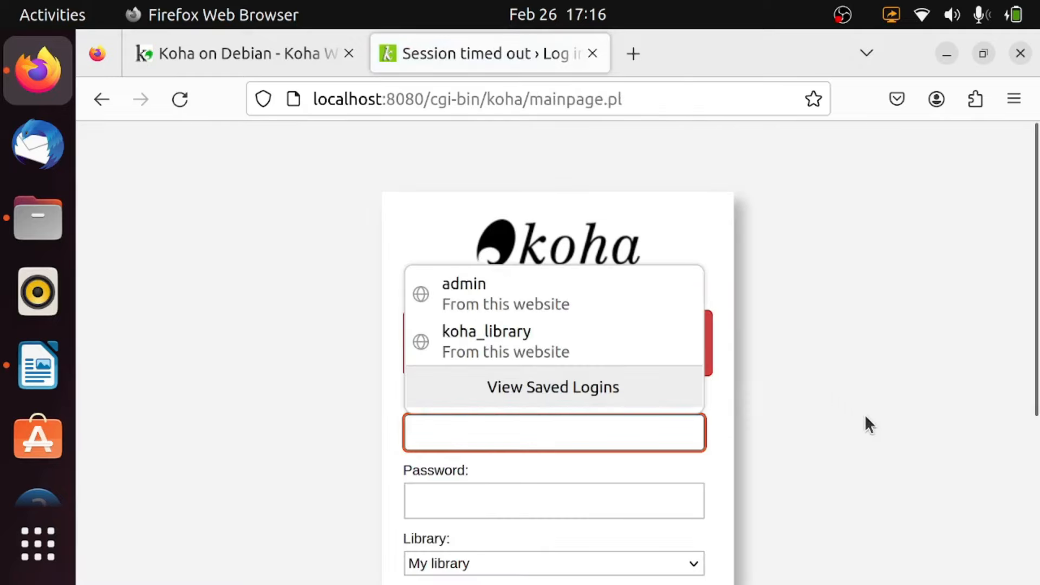
Fill in the Koha login form with the saved koha_library username and its account password
{"action": "key", "text": "Escape"}
{"action": "scroll", "coordinate": [756, 418], "scroll_direction": "down", "scroll_amount": 4}
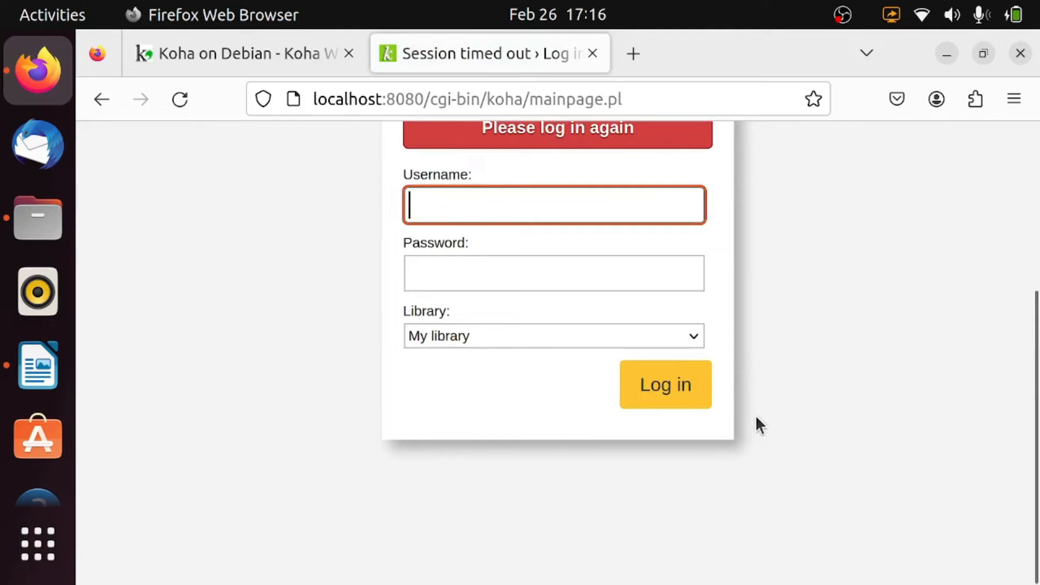
{"action": "scroll", "coordinate": [755, 419], "scroll_direction": "up", "scroll_amount": 5}
{"action": "left_click", "coordinate": [521, 329]}
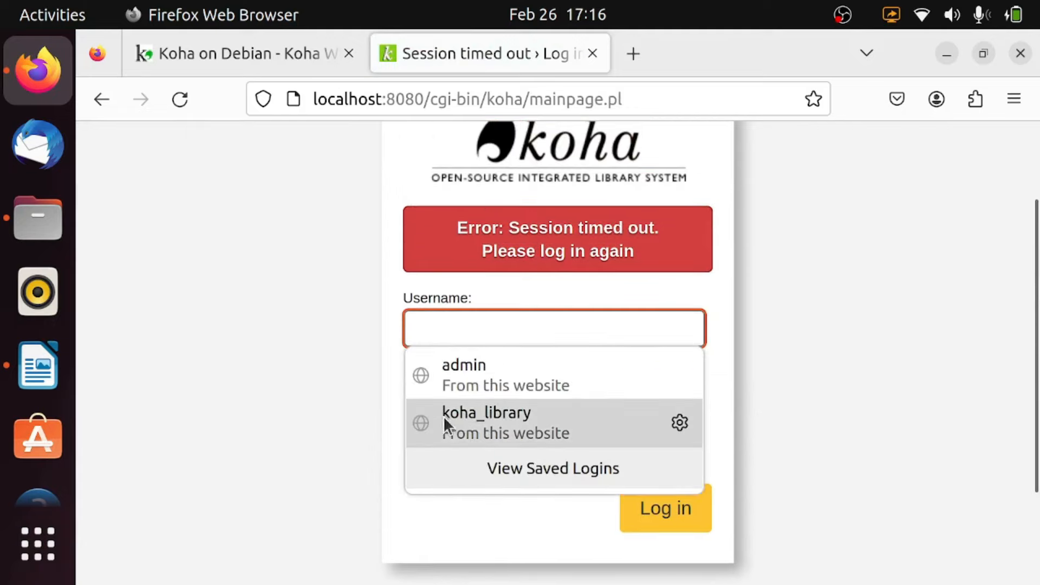
{"action": "left_click", "coordinate": [479, 429]}
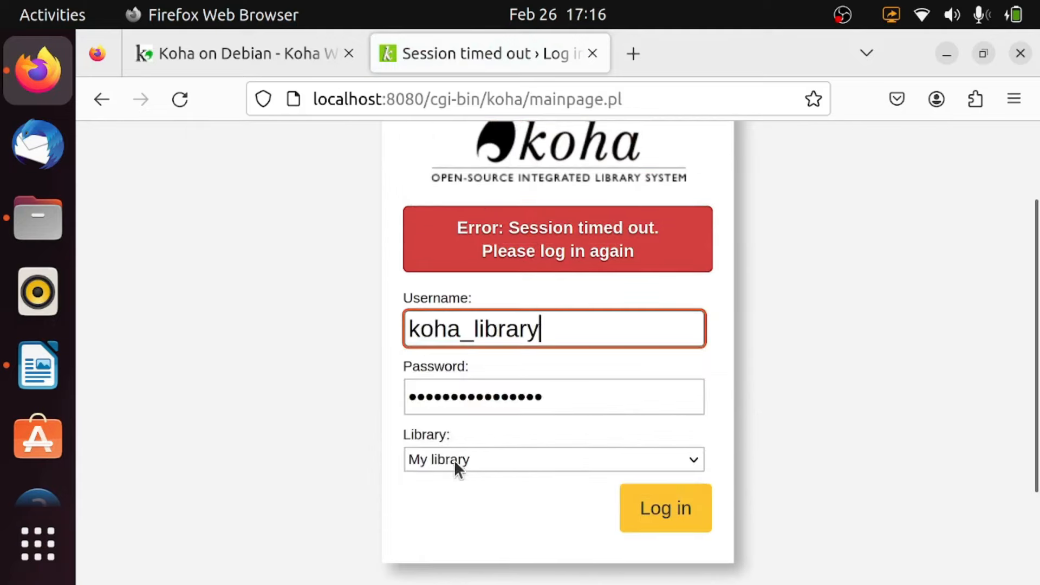
Try to log in to the staff interface with the filled-in koha_library credentials and My library selected
{"action": "left_click", "coordinate": [644, 519]}
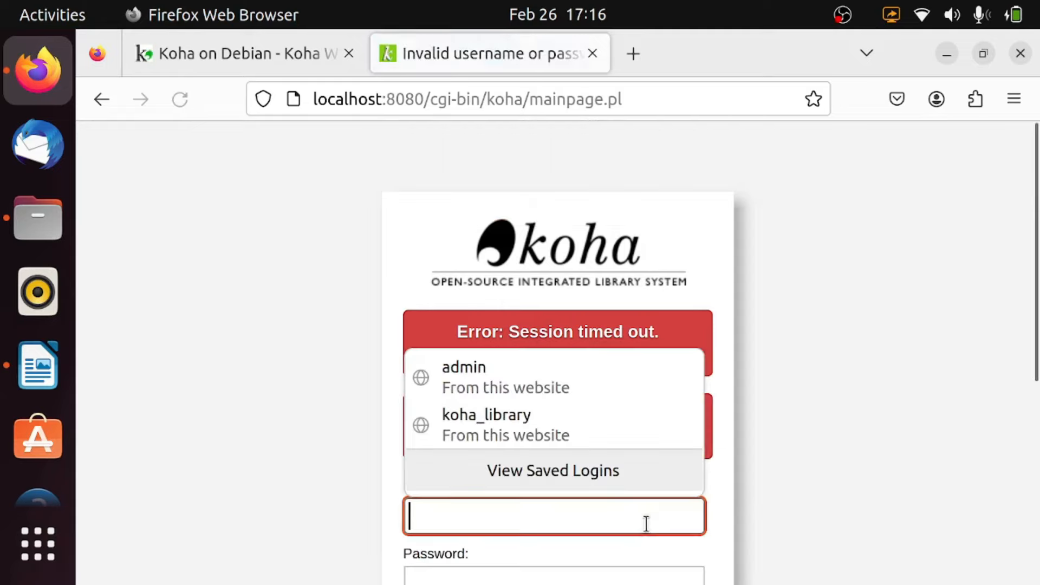
{"action": "left_click", "coordinate": [812, 471]}
Log in to the staff interface with the saved admin username and its account password
{"action": "scroll", "coordinate": [812, 471], "scroll_direction": "down", "scroll_amount": 5}
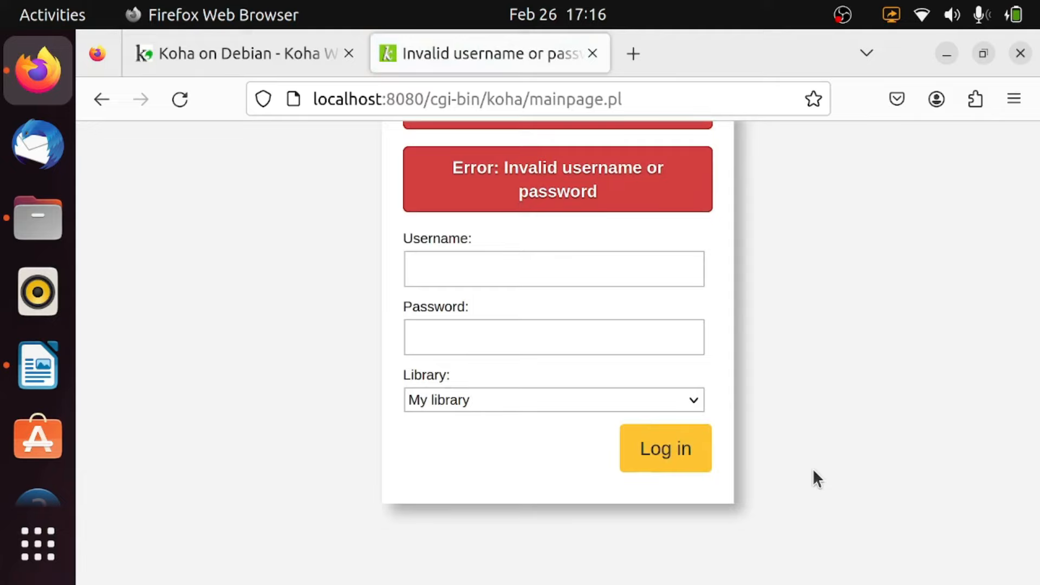
{"action": "left_click", "coordinate": [513, 261]}
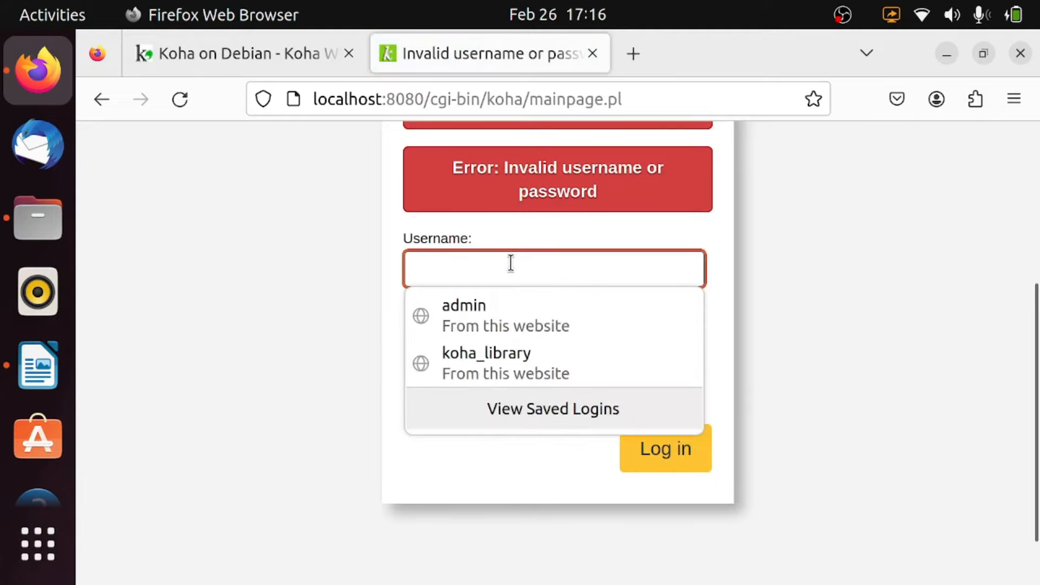
{"action": "left_click", "coordinate": [492, 320]}
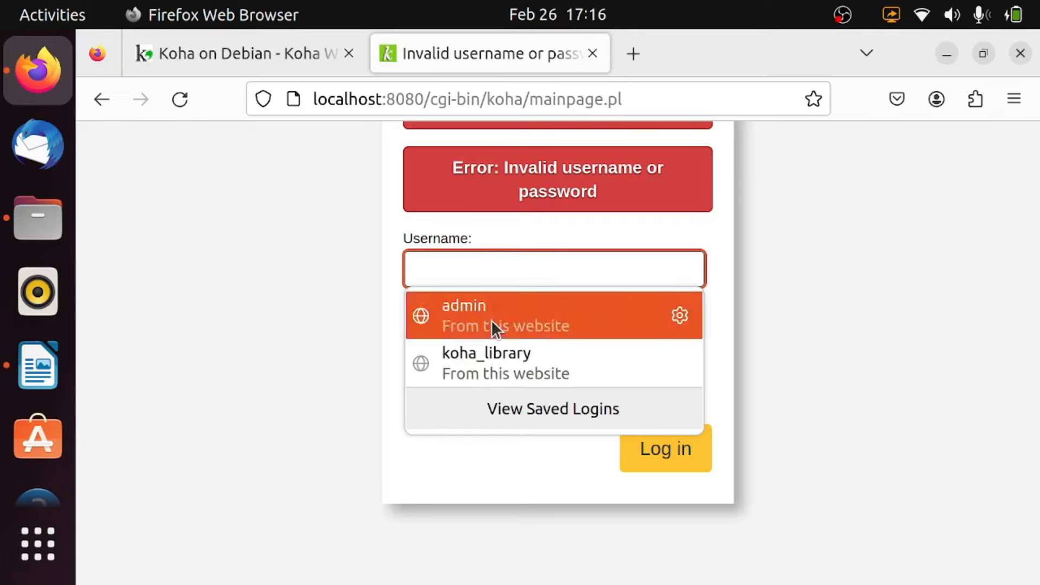
{"action": "left_click", "coordinate": [642, 459]}
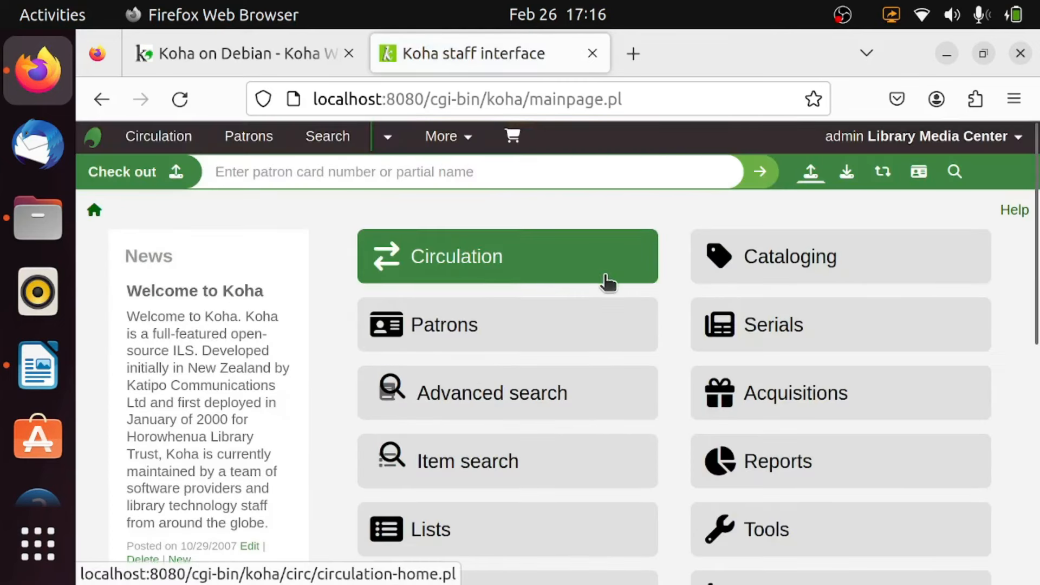
Look over the staff interface modules and open the About Koha page to review the server information
{"action": "scroll", "coordinate": [607, 282], "scroll_direction": "down", "scroll_amount": 5}
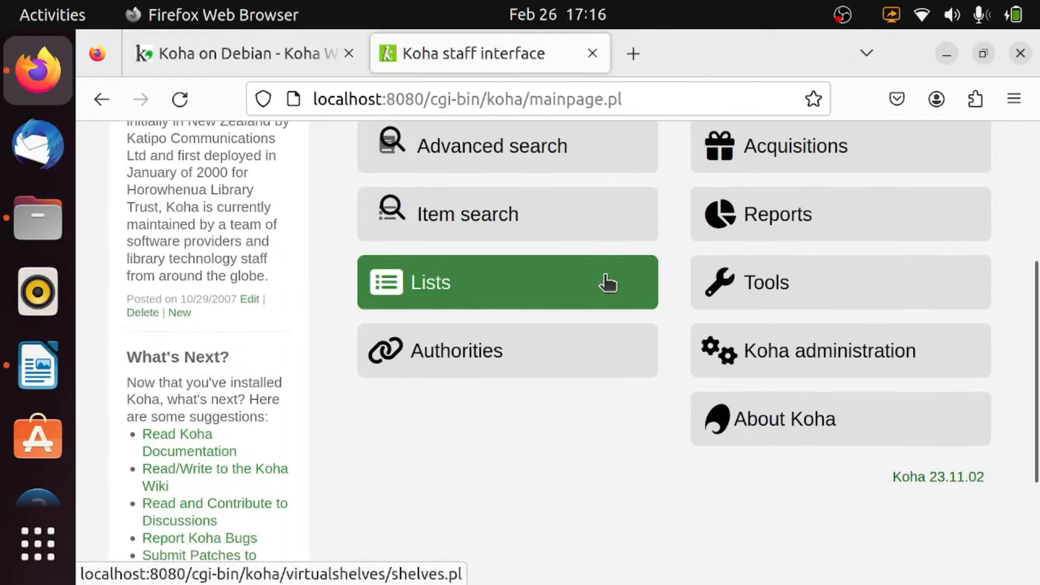
{"action": "scroll", "coordinate": [607, 282], "scroll_direction": "up", "scroll_amount": 2}
{"action": "scroll", "coordinate": [607, 282], "scroll_direction": "down", "scroll_amount": 5}
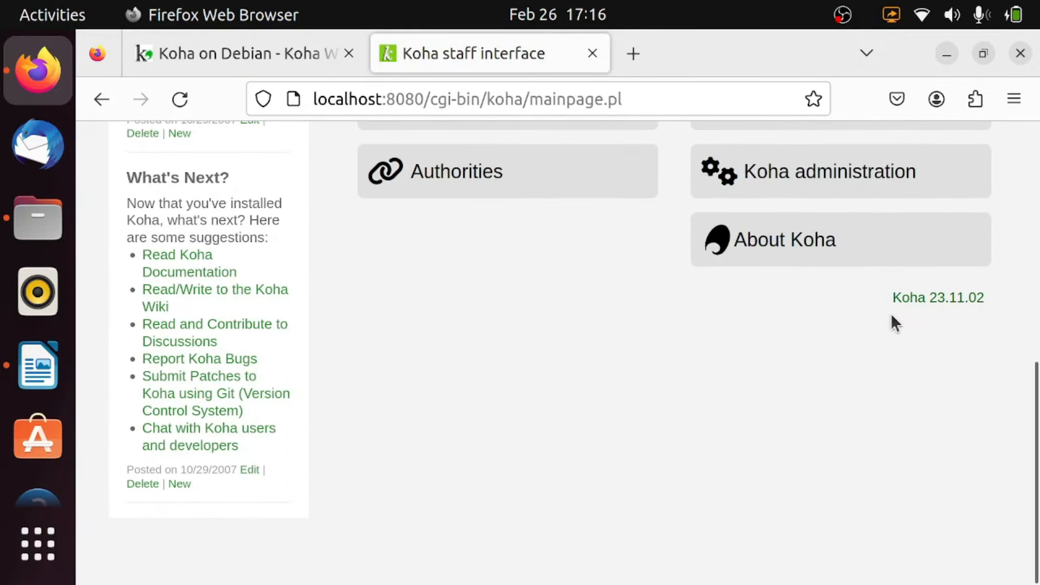
{"action": "left_click", "coordinate": [829, 264]}
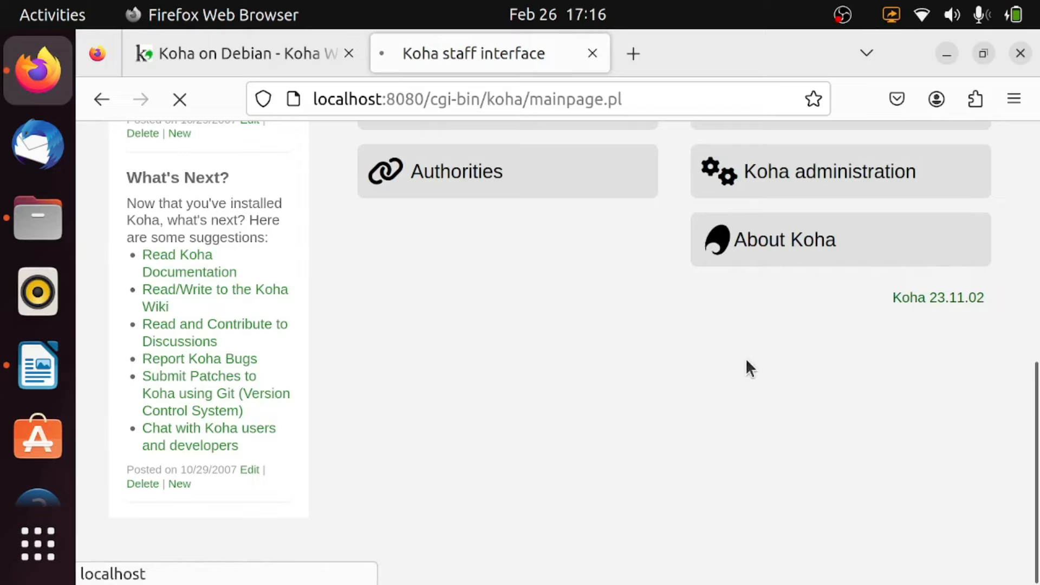
{"action": "scroll", "coordinate": [746, 358], "scroll_direction": "up", "scroll_amount": 7}
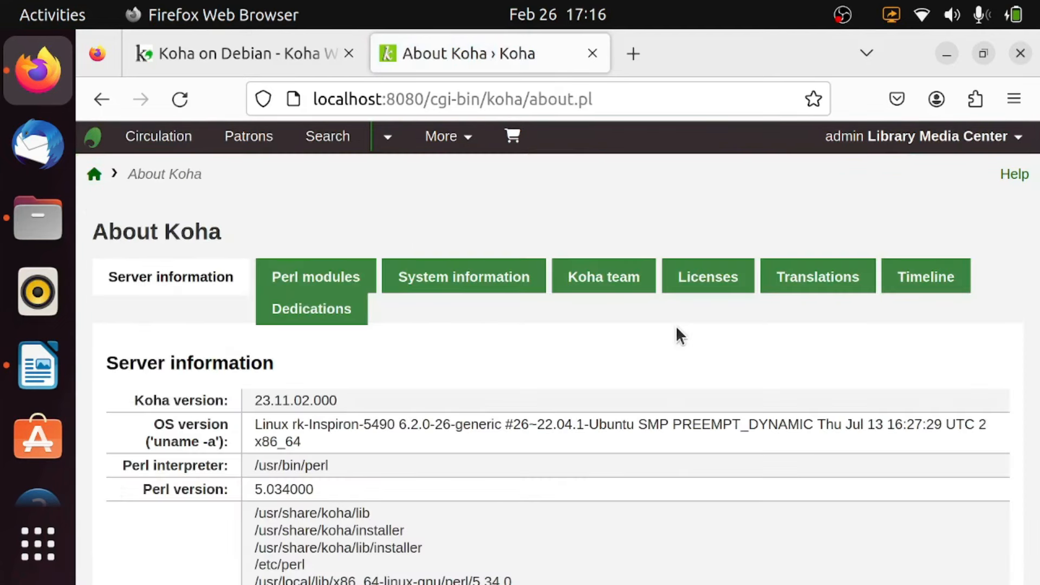
{"action": "scroll", "coordinate": [679, 397], "scroll_direction": "down", "scroll_amount": 2}
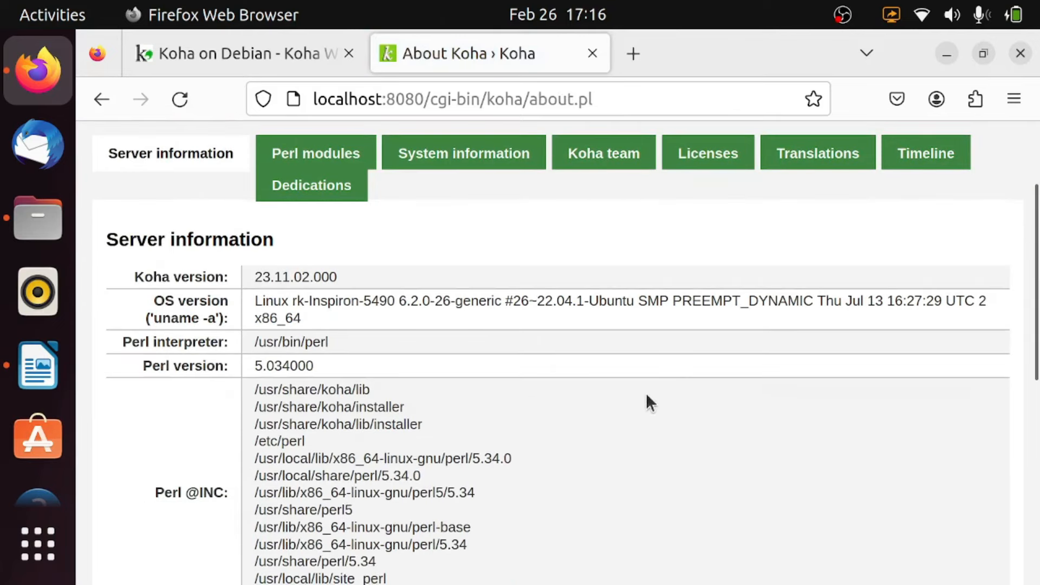